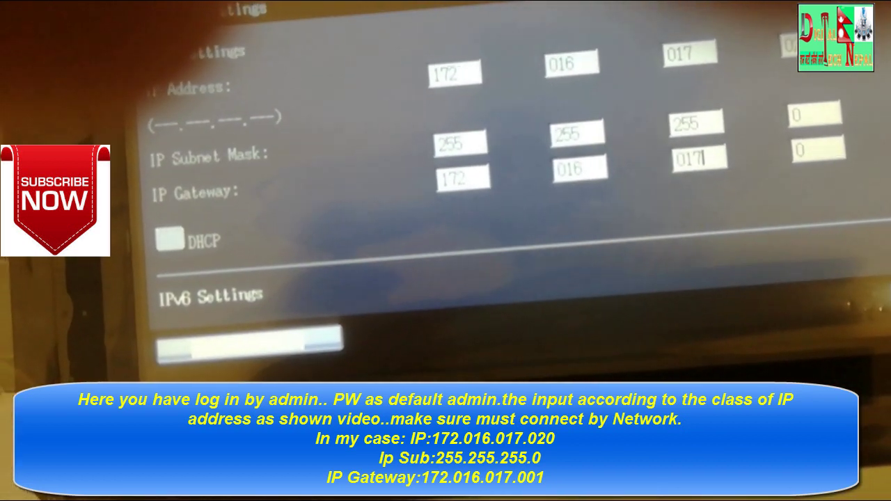
Set the last part of the machine's IP gateway to 001
click(818, 151)
text(001)
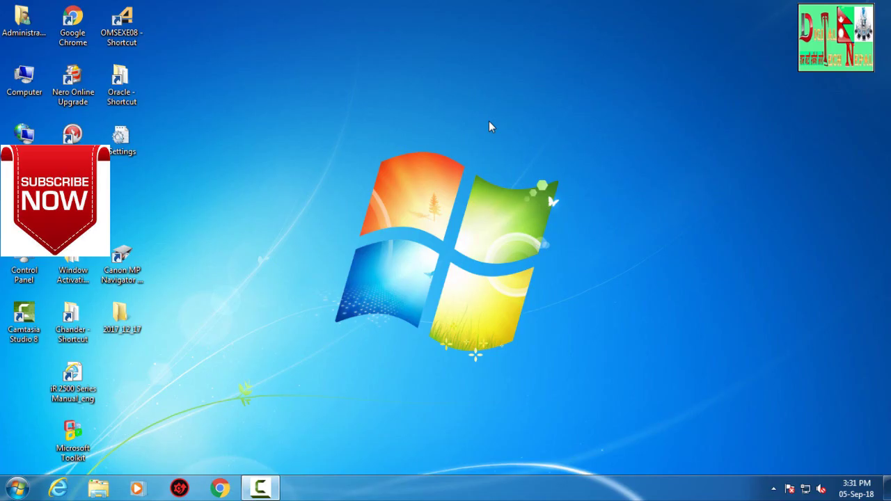
Open a command prompt by running cmd and minimize the Driver Booster window covering it
key(super+r)
text(cmd)
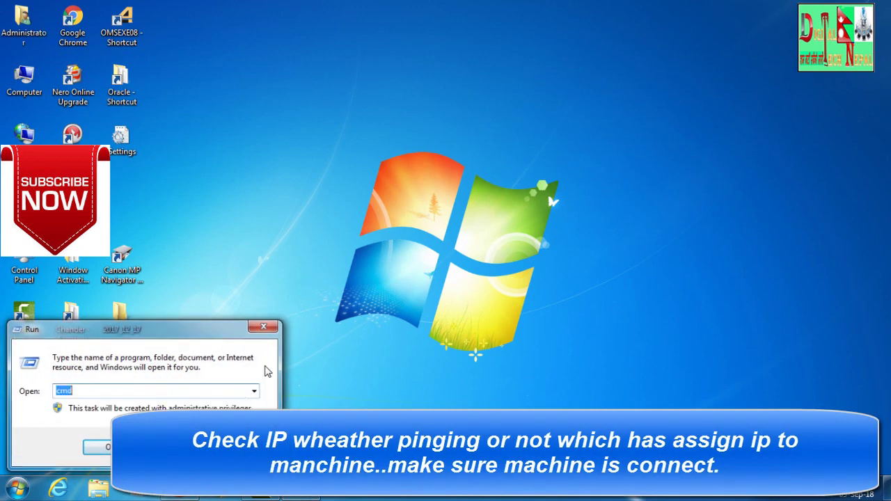
key(Return)
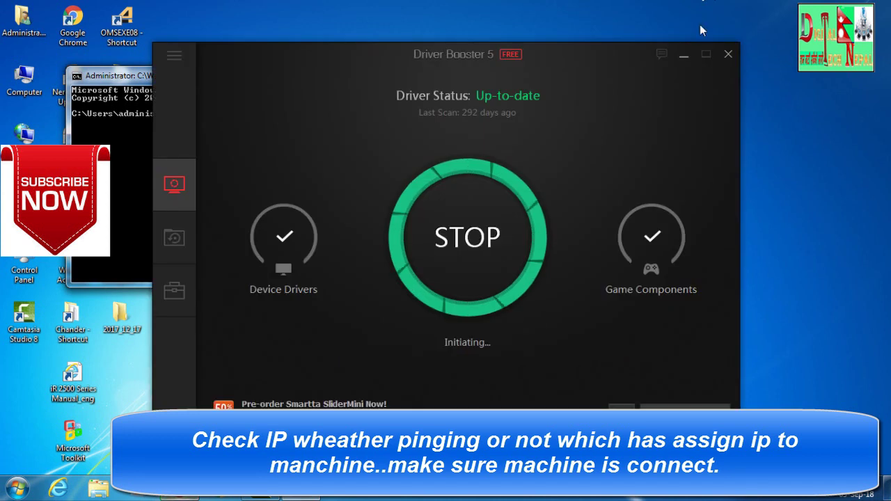
click(684, 53)
Ping 172.16.17.20 from the command prompt and close the Driver Booster window
key(BackSpace)
key(BackSpace)
key(BackSpace)
key(BackSpace)
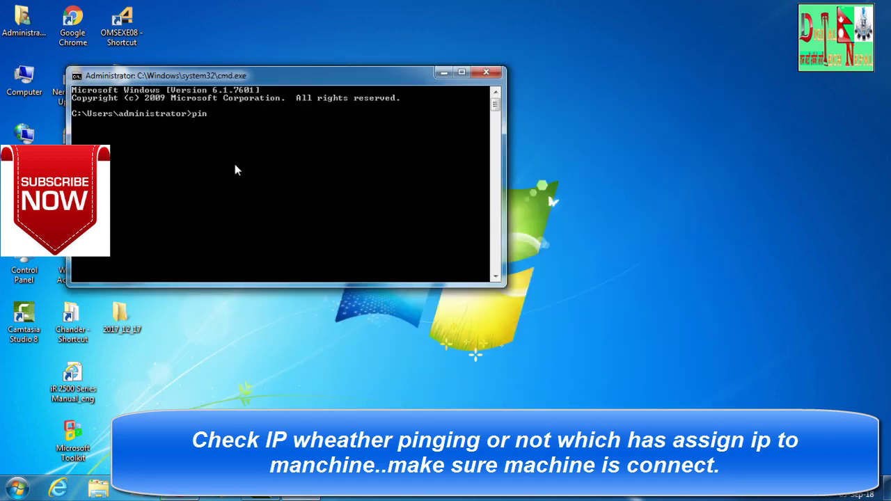
text(ping 172.16.17.20)
key(Return)
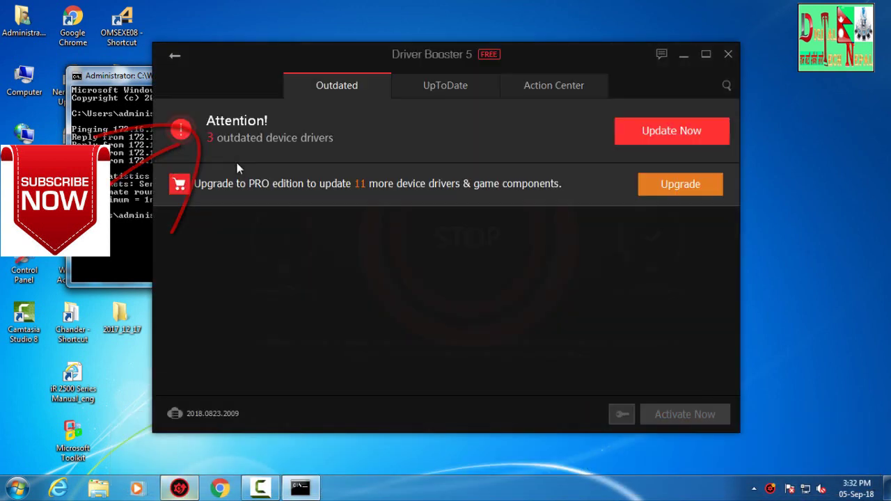
click(729, 54)
key(Up)
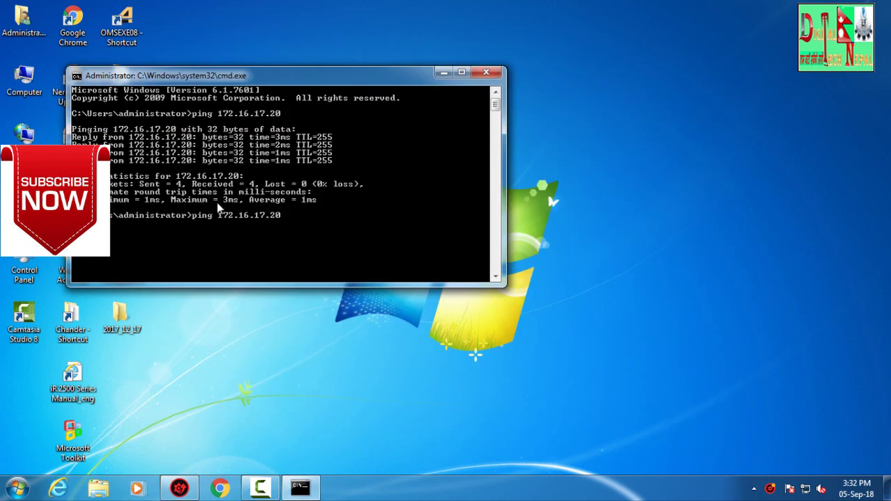
key(BackSpace)
key(BackSpace)
key(BackSpace)
key(BackSpace)
key(BackSpace)
key(BackSpace)
key(BackSpace)
key(BackSpace)
key(BackSpace)
key(BackSpace)
key(BackSpace)
key(BackSpace)
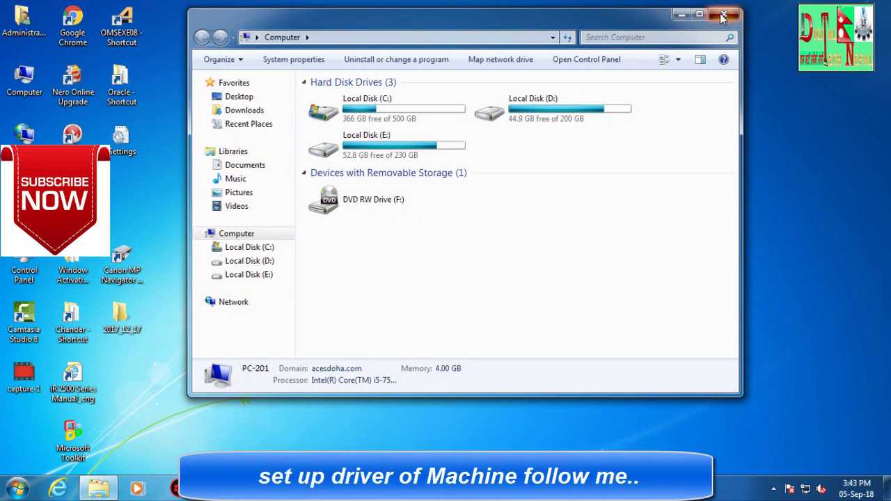
Close the Computer window and refresh the desktop
click(724, 15)
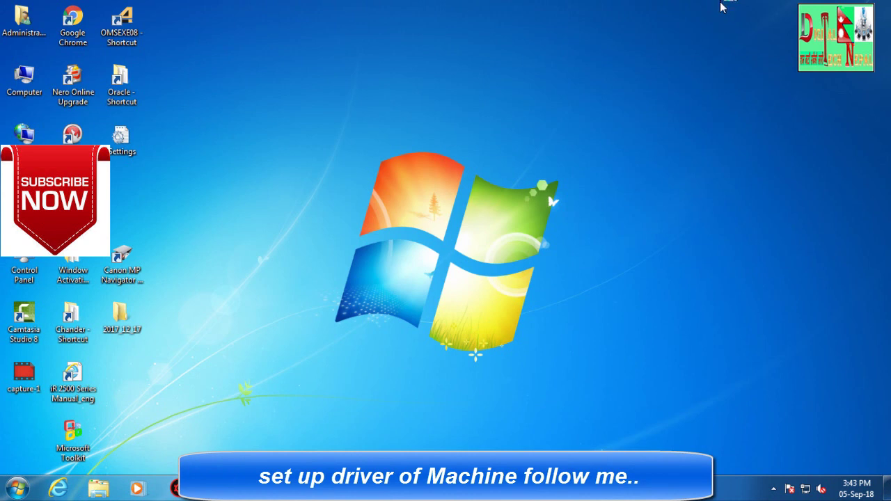
right_click(302, 56)
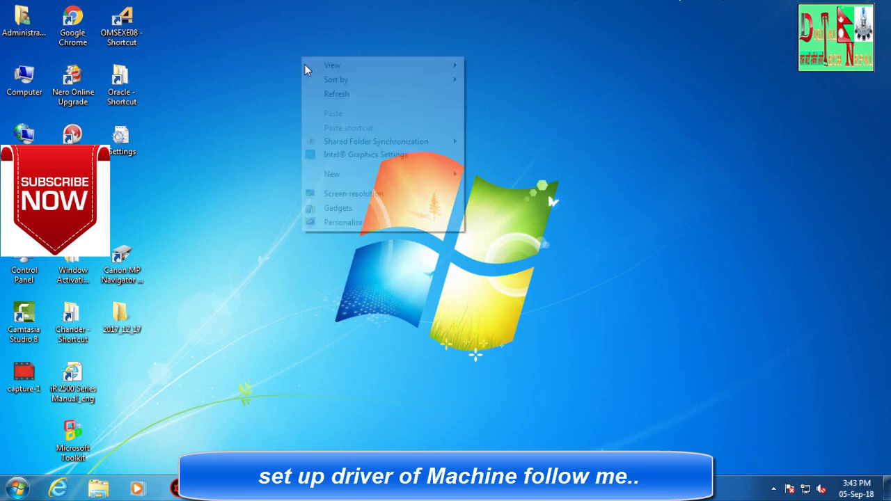
click(337, 98)
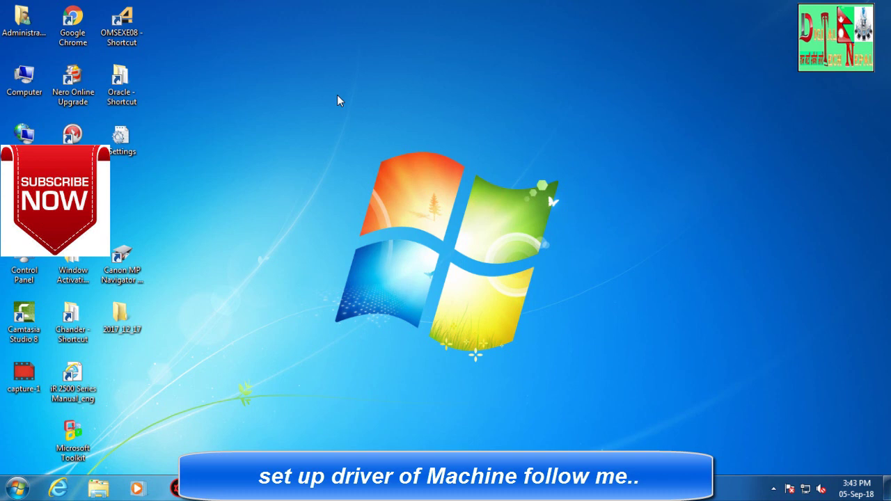
Show the SHP_PRT disc's files in a maximized window and open the Printer folder inside Drivers
click(414, 166)
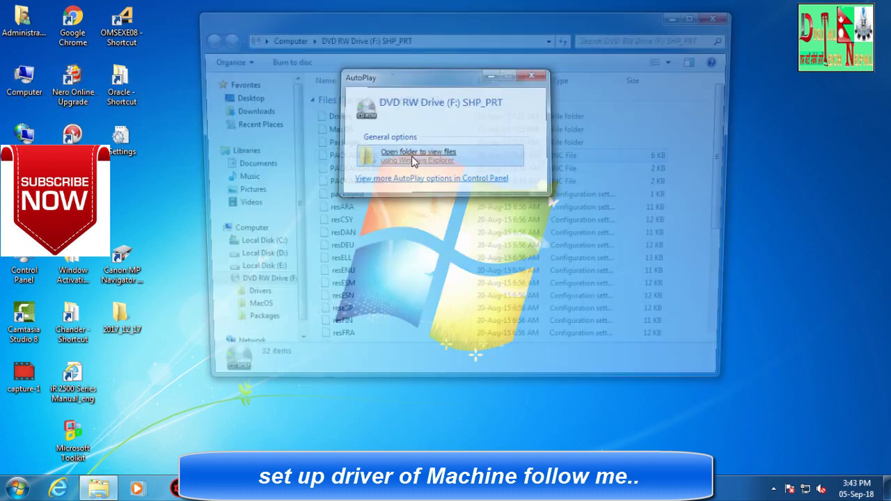
double_click(401, 26)
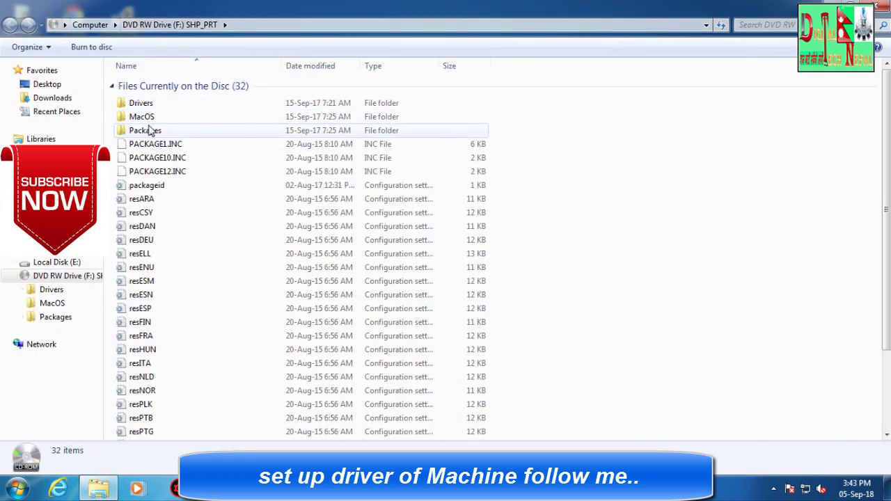
click(141, 106)
double_click(142, 106)
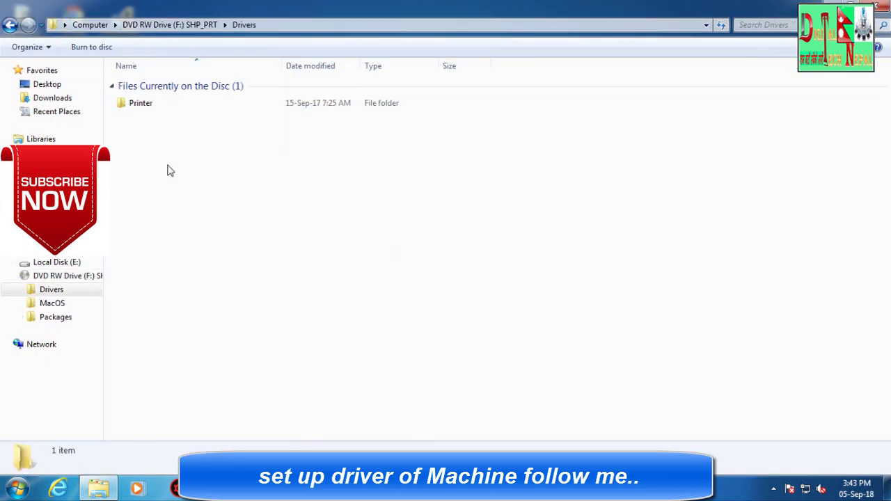
double_click(144, 104)
Examine the driver files in the 32bit folder under English > PCL6
click(176, 225)
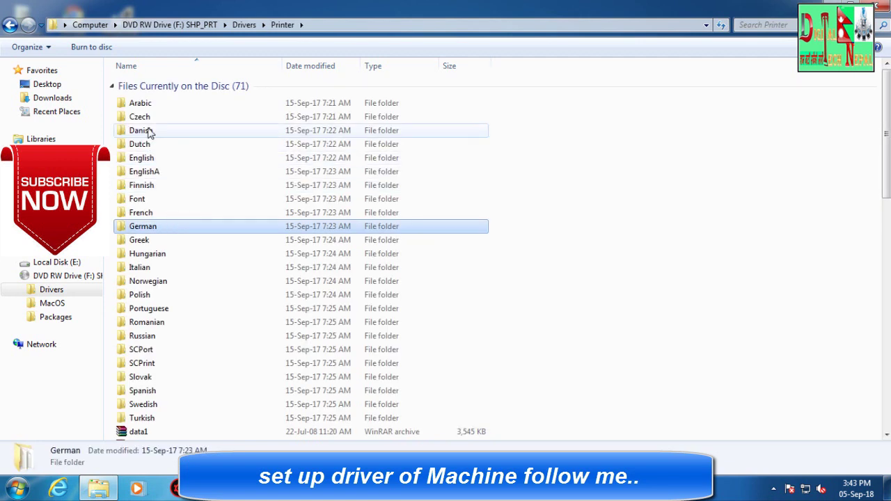
double_click(147, 162)
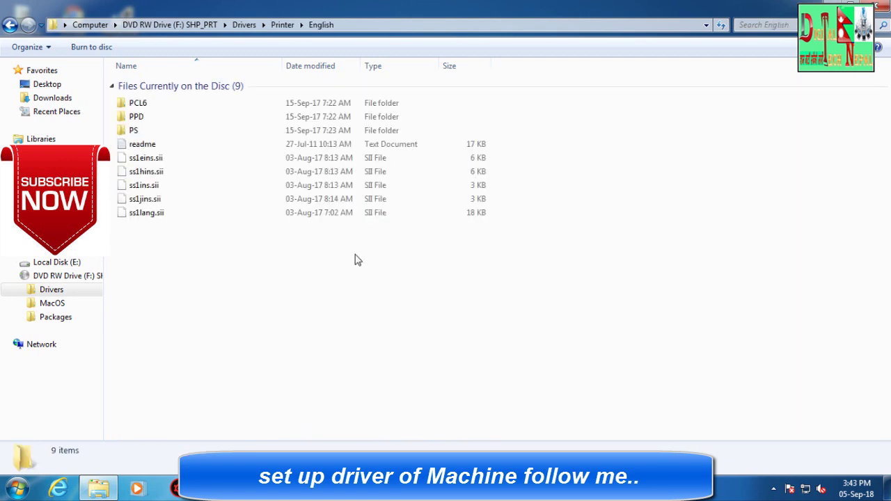
double_click(137, 104)
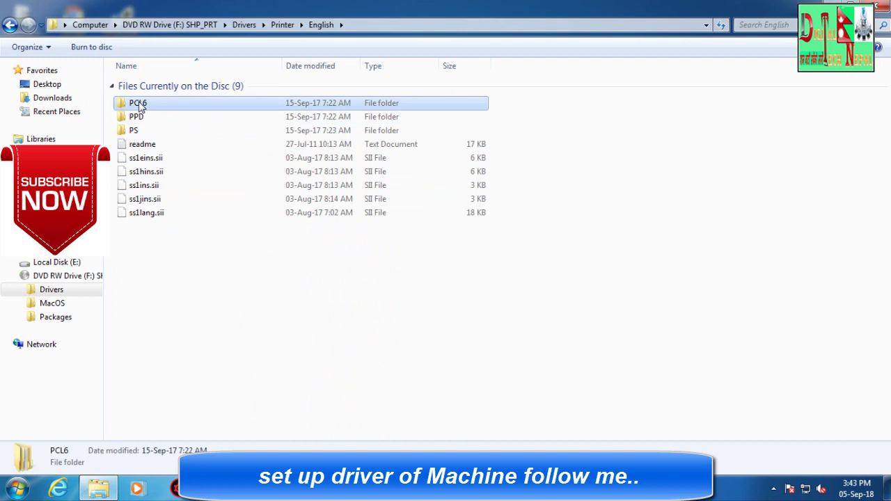
click(138, 108)
double_click(137, 106)
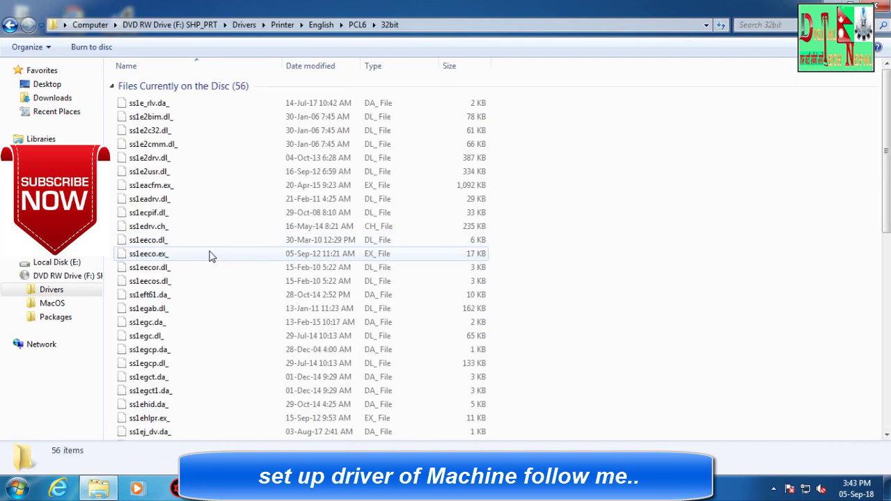
scroll(592, 271, down, 10)
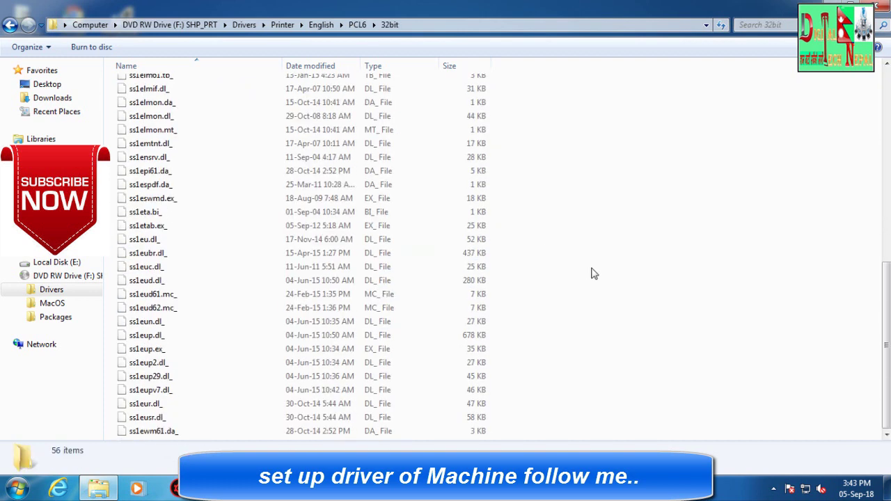
scroll(591, 273, up, 5)
scroll(592, 273, down, 5)
scroll(593, 278, up, 6)
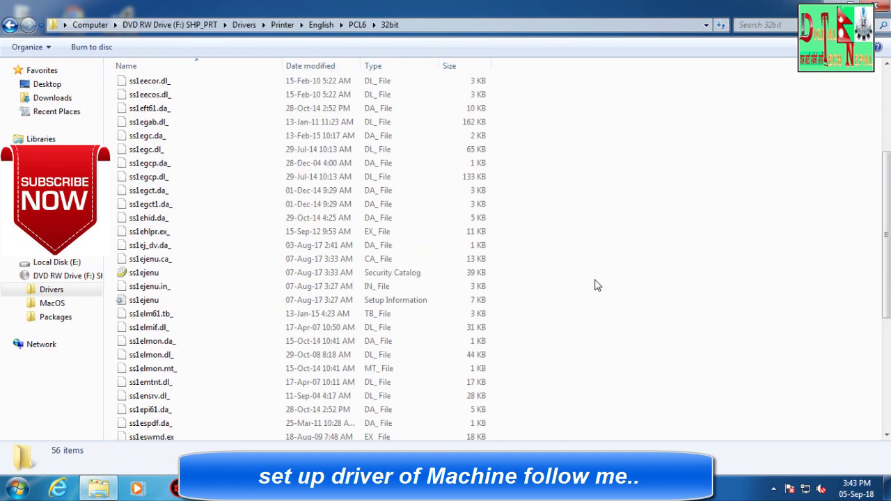
scroll(593, 280, up, 5)
Return to the Drivers > Printer folder and launch the setup application
click(10, 25)
click(11, 26)
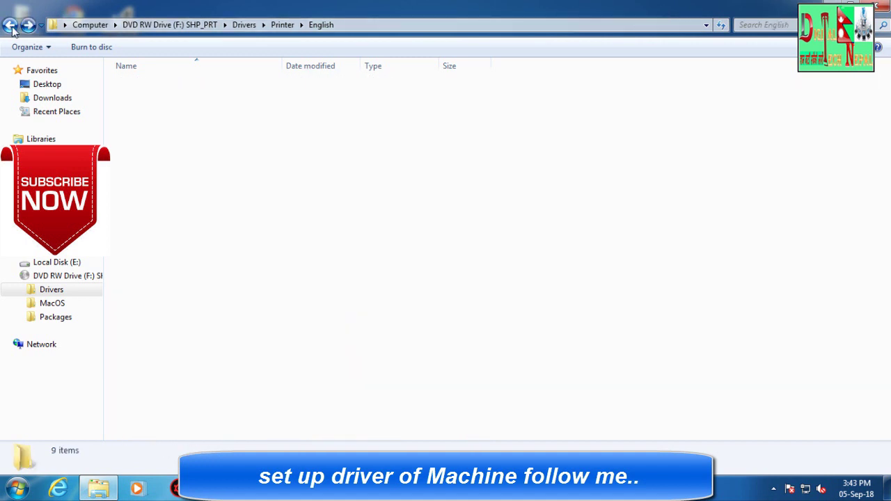
click(10, 26)
scroll(243, 285, down, 3)
scroll(243, 285, up, 3)
click(10, 26)
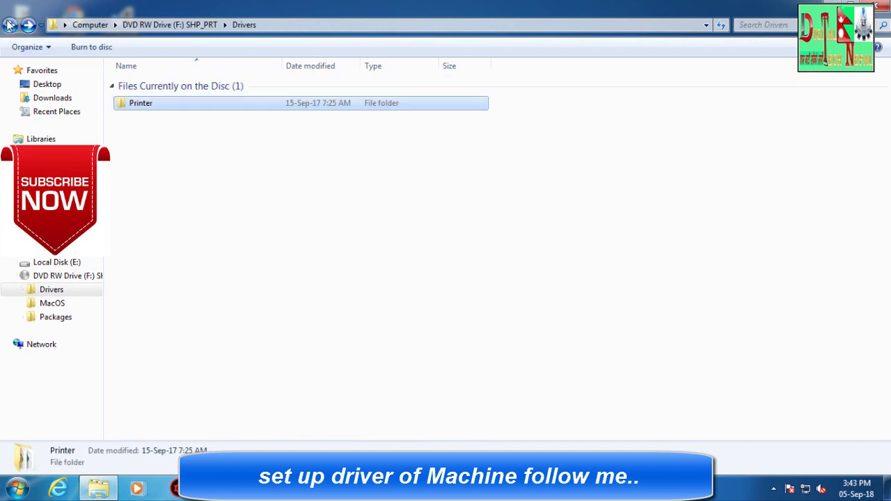
double_click(149, 111)
scroll(454, 339, down, 15)
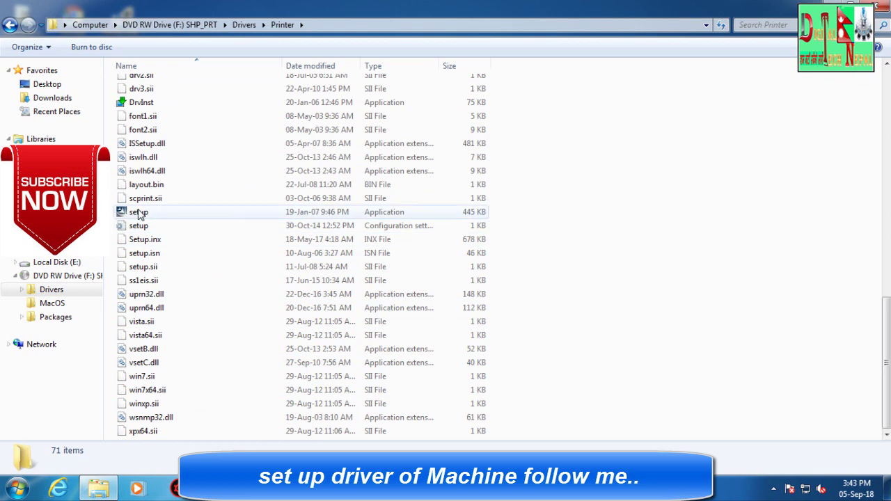
click(139, 215)
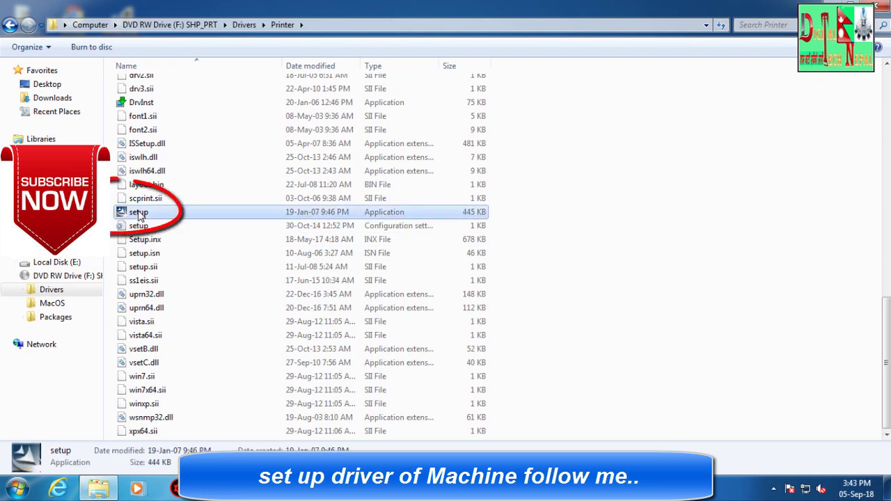
double_click(139, 215)
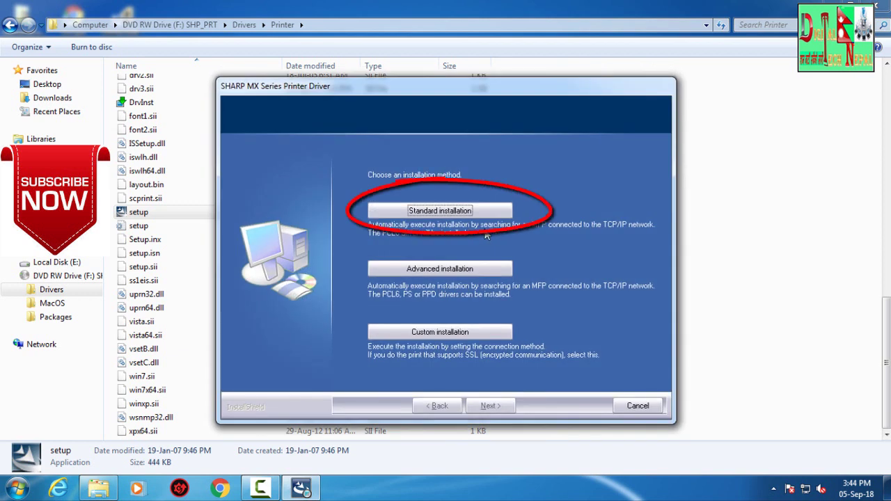
Choose Standard installation and start installing the driver for the SHARP MX-M356NV at 172.16.17.20
click(454, 332)
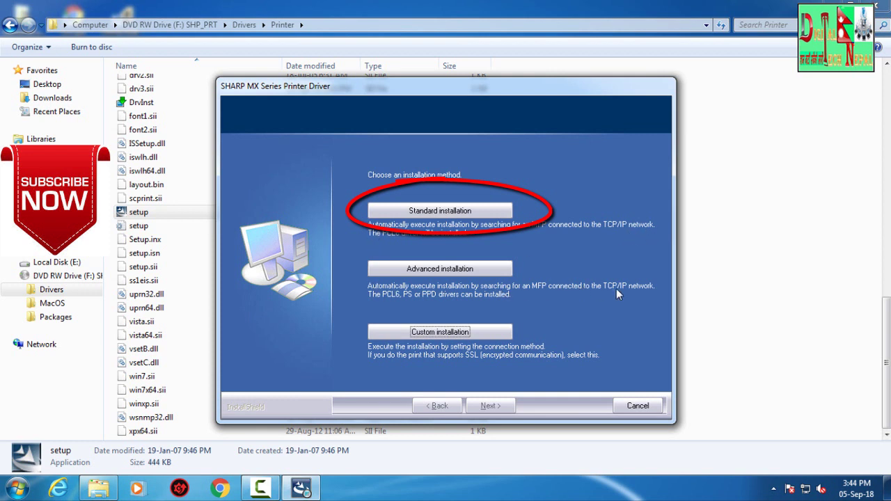
click(441, 211)
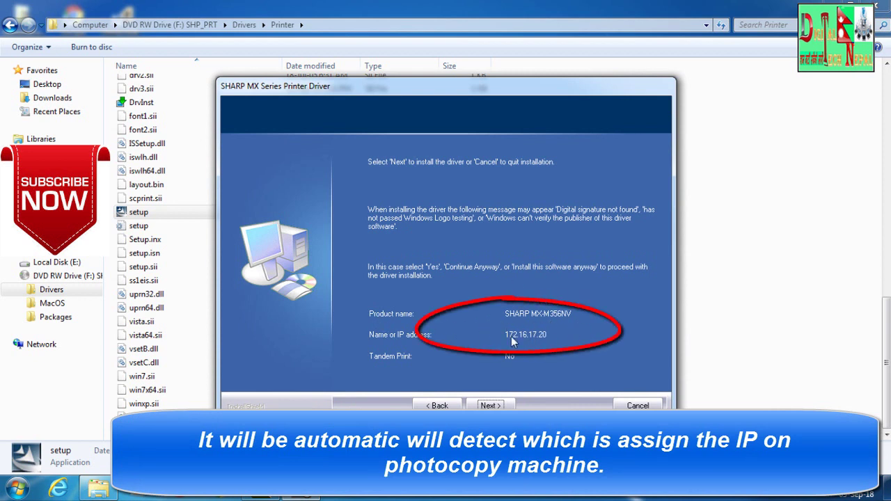
click(488, 406)
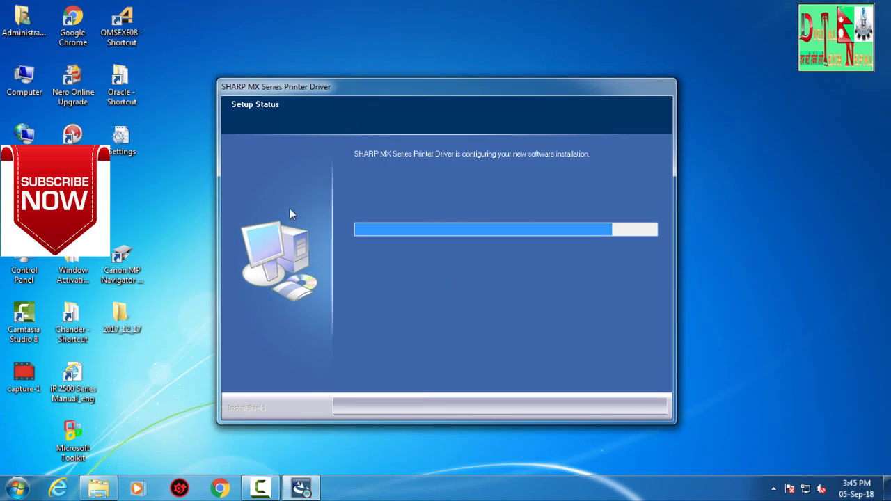
Allow installation of the Sharp Corporation device software and finish the printer driver setup
drag(365, 94, 386, 72)
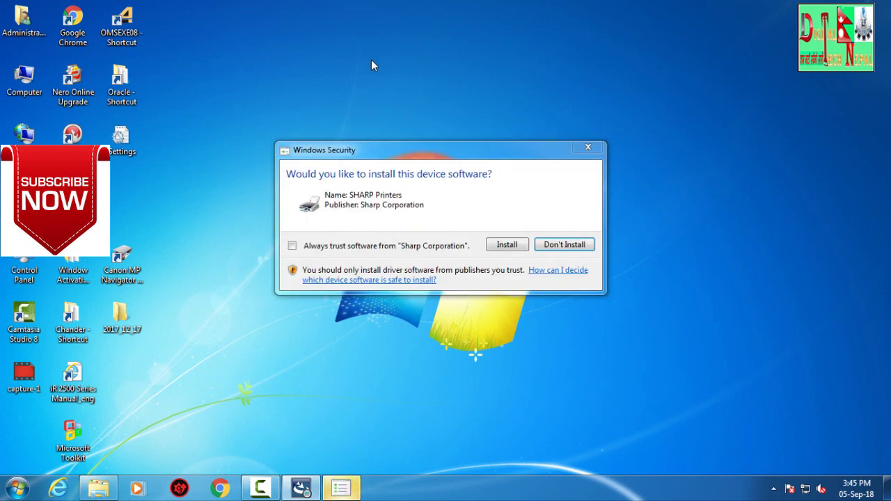
click(495, 248)
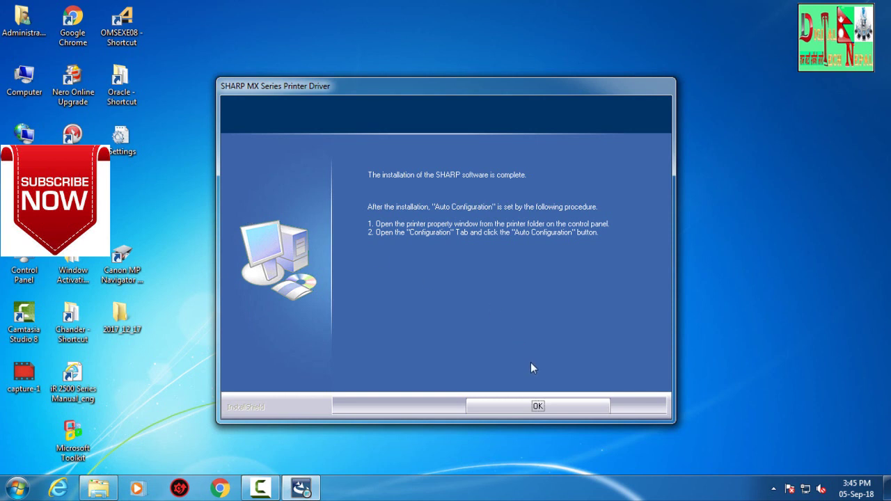
click(528, 406)
Print a test page from the SHARP MX-M356NV PCL6 printer properties in Devices and Printers
key(super)
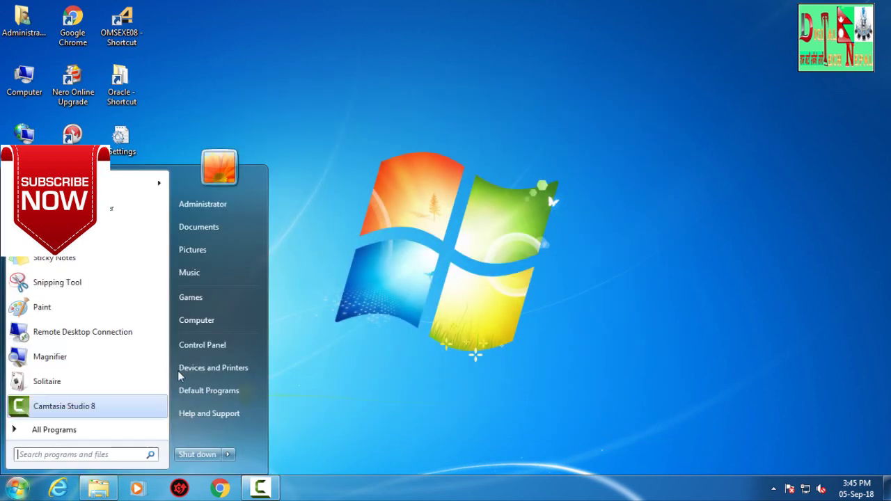
click(235, 373)
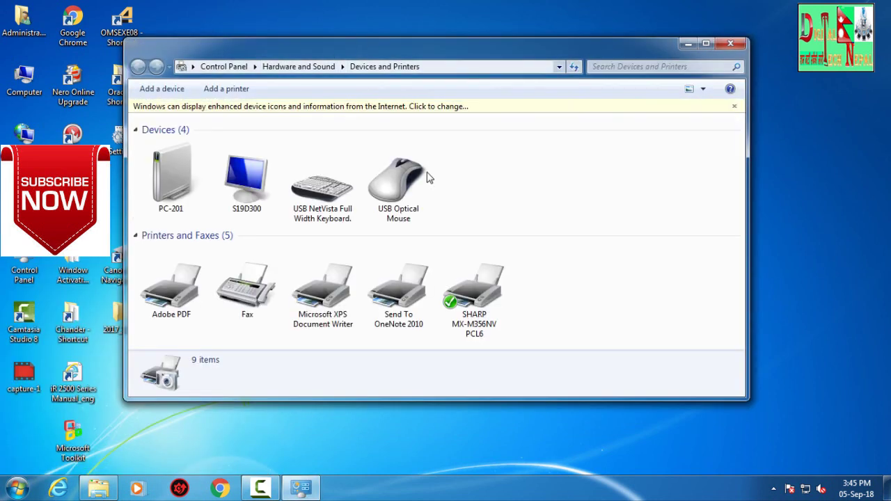
right_click(470, 290)
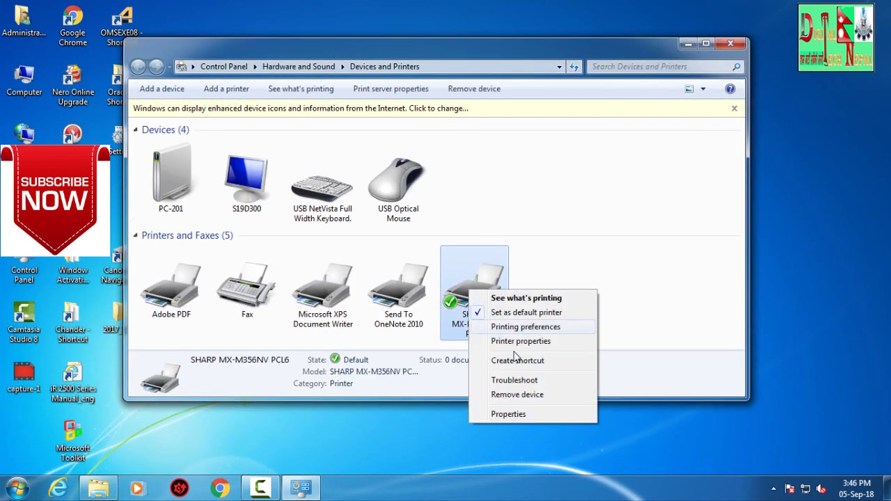
click(520, 341)
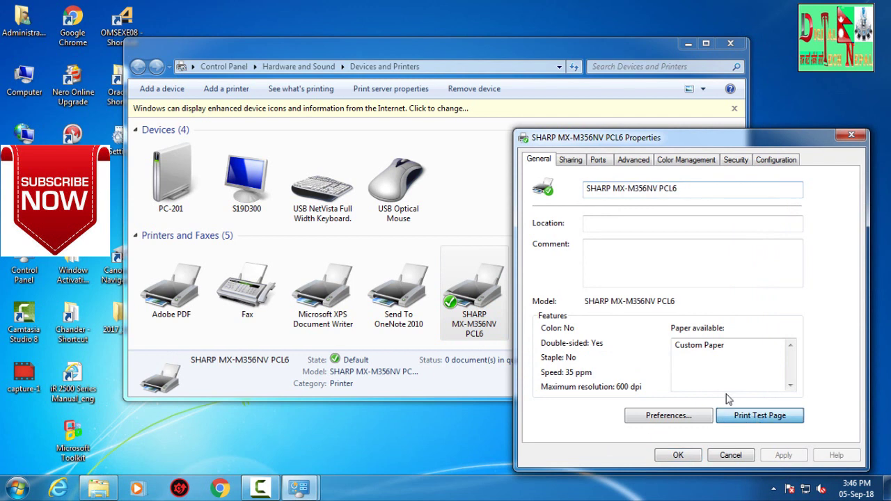
click(760, 415)
click(535, 275)
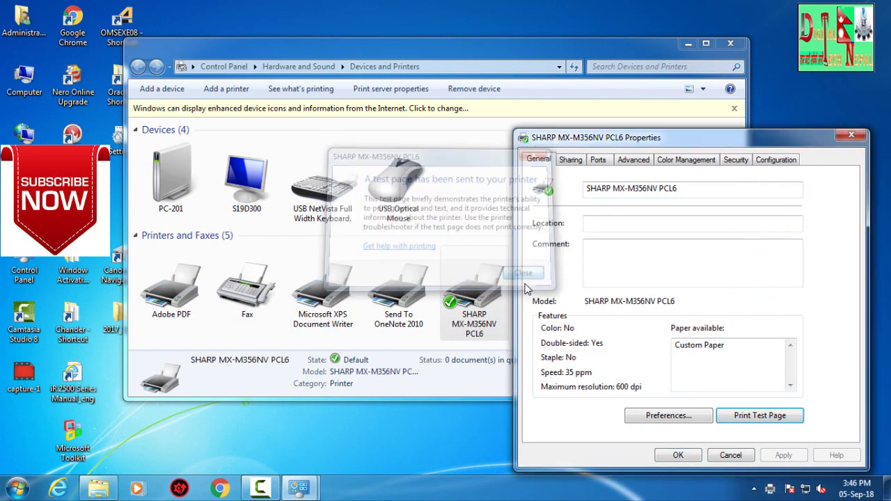